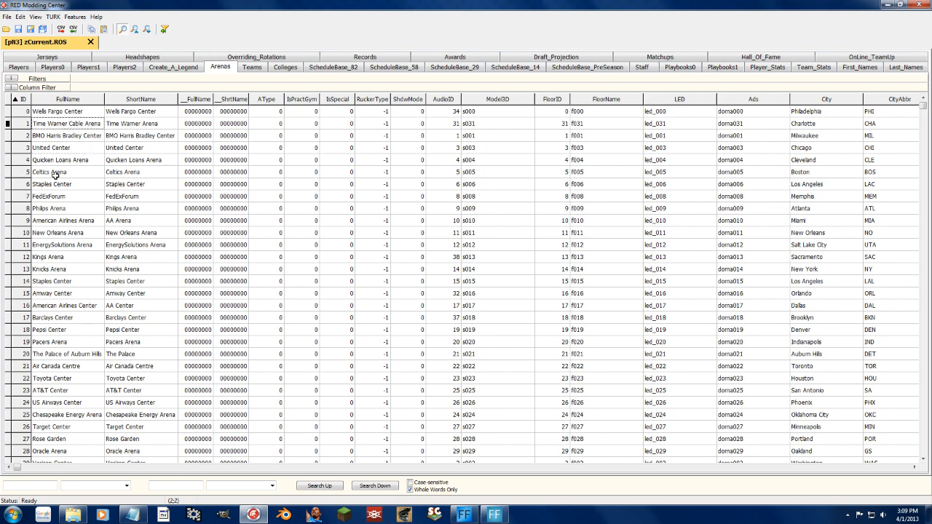
left_click(48, 209)
key("Down")
key("Down")
key("Down")
key("Down")
key("Down")
key("Down")
key("Down")
key("Down")
key("Down")
key("Down")
key("Down")
key("Down")
key("Down")
key("Down")
key("Down")
key("Down")
key("Down")
key("Down")
key("Down")
key("Down")
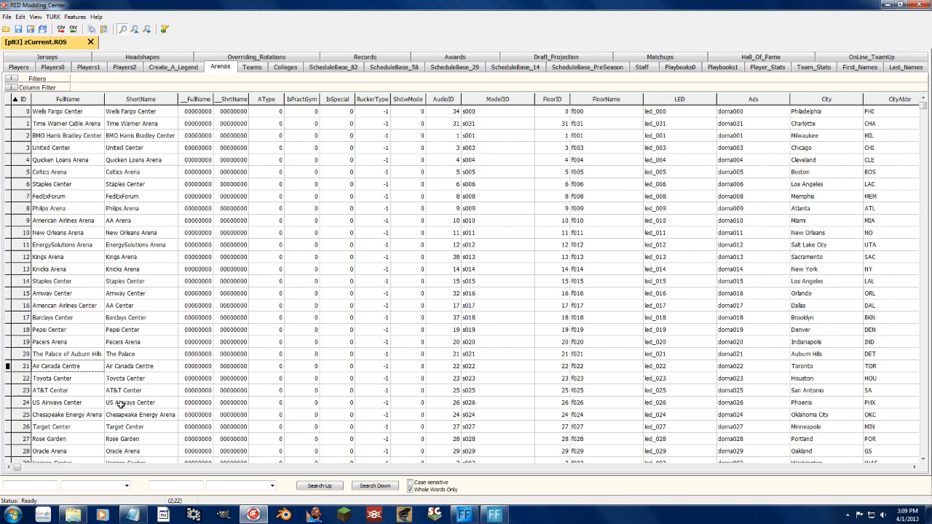
mouse_move(922, 135)
left_mouse_down()
mouse_move(919, 408)
mouse_move(930, 143)
mouse_move(920, 119)
left_mouse_up()
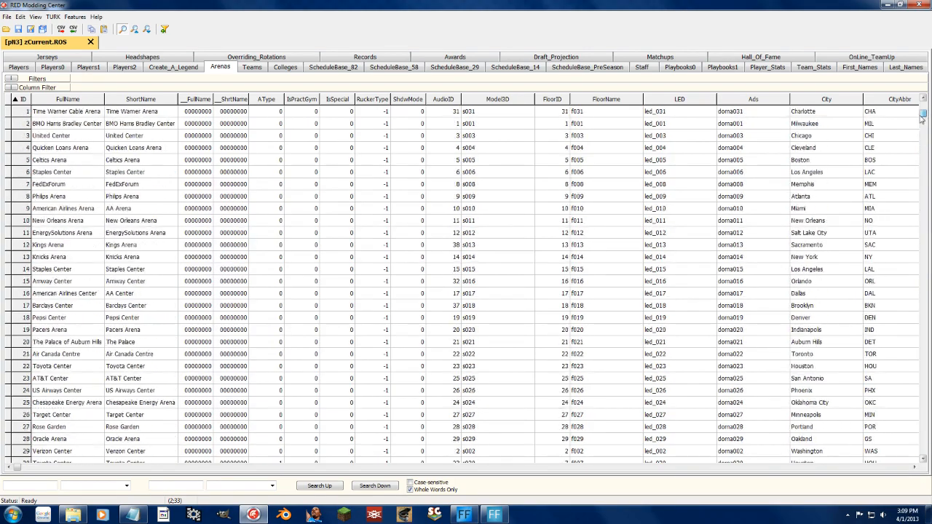
Change the full name of the Celtics Arena entry for Boston to TD Garden.
left_click(48, 159)
left_click(59, 160)
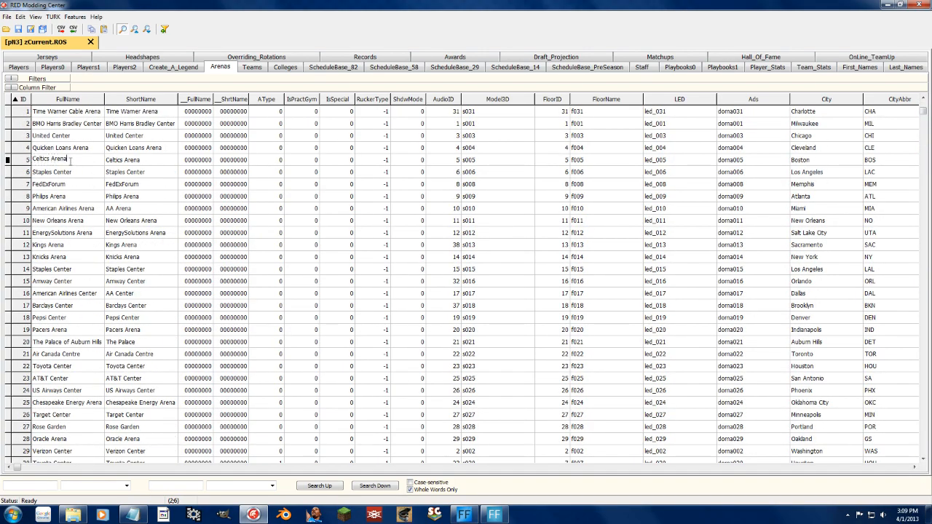
type("TD Garden")
key("Return")
Copy the Boston arena's full name, TD Garden, into its short name.
left_click(77, 161)
key("ctrl+c")
left_click(121, 162)
key("ctrl+v")
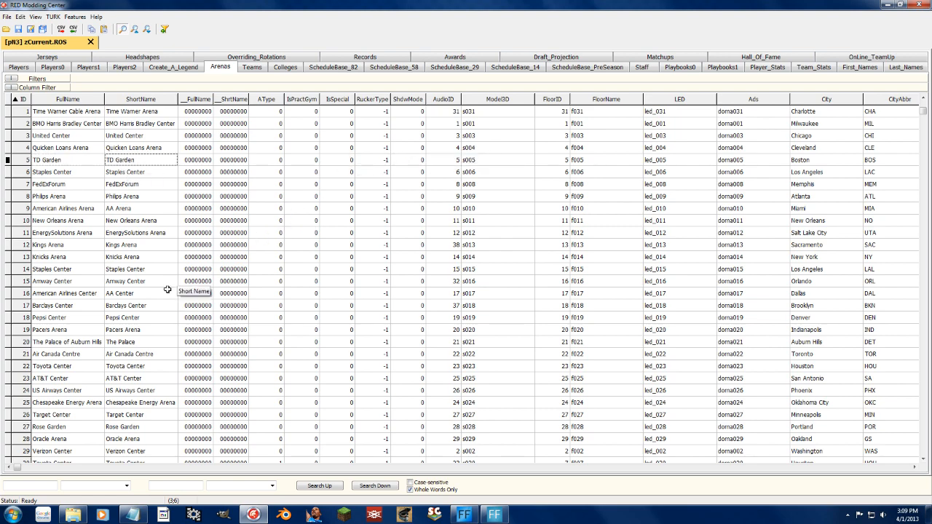
Examine the names of the classic and special arenas near the end of the list, including Rucker Park, Blacktop and Under Armour Gym.
left_click_drag(923, 111, 922, 453)
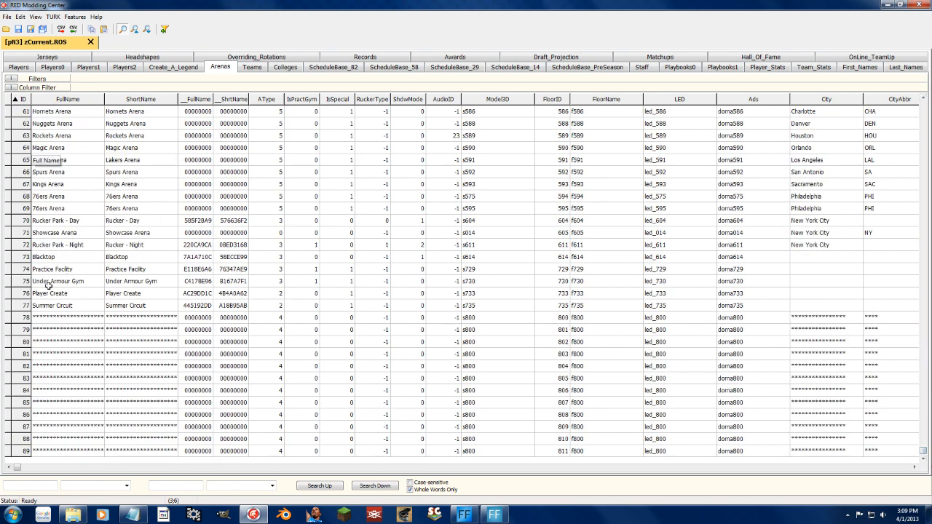
left_click(137, 282)
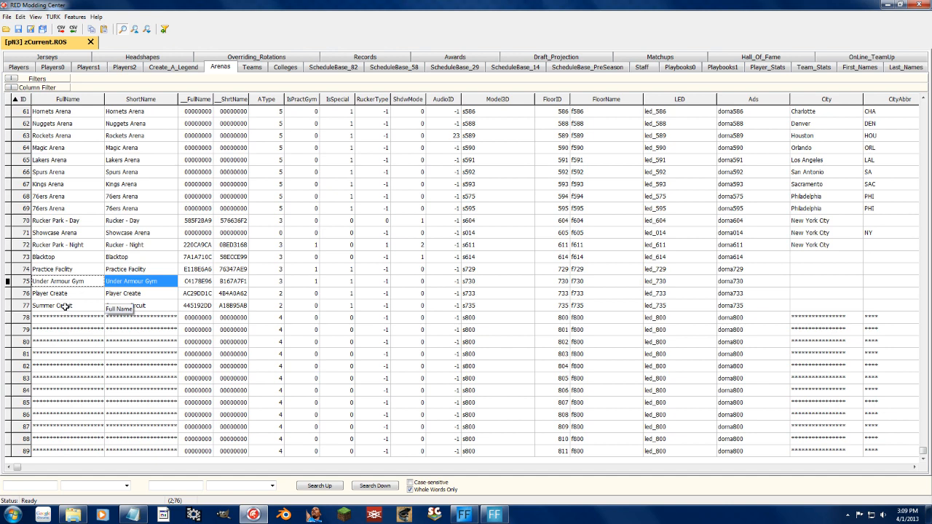
left_click_drag(65, 306, 109, 296)
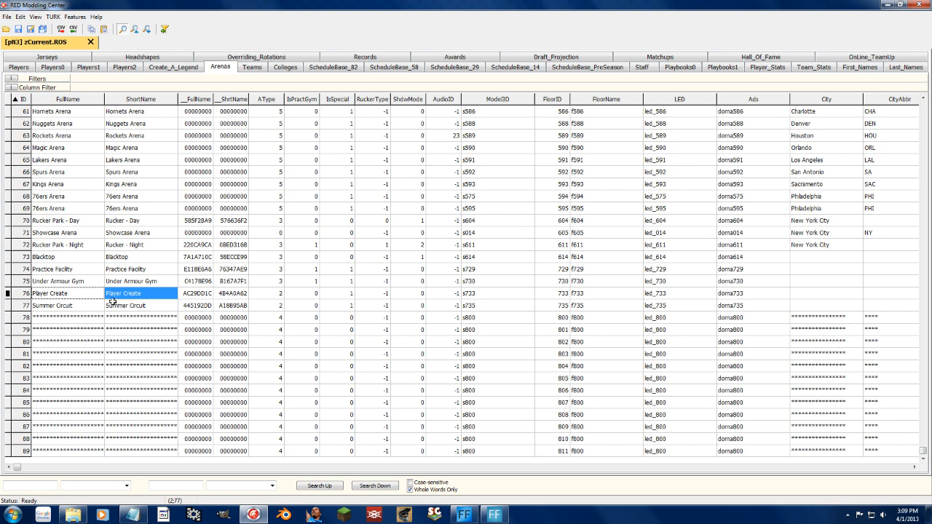
left_click(67, 246)
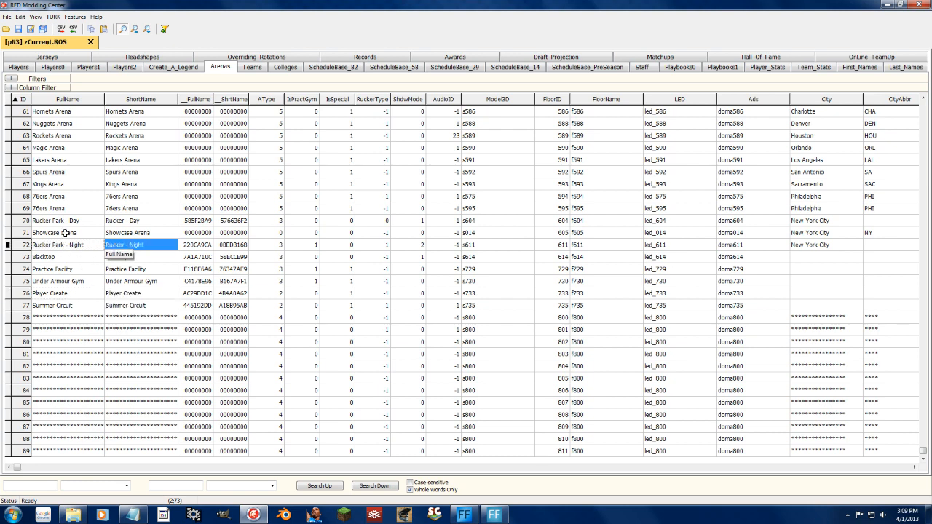
left_click(69, 269)
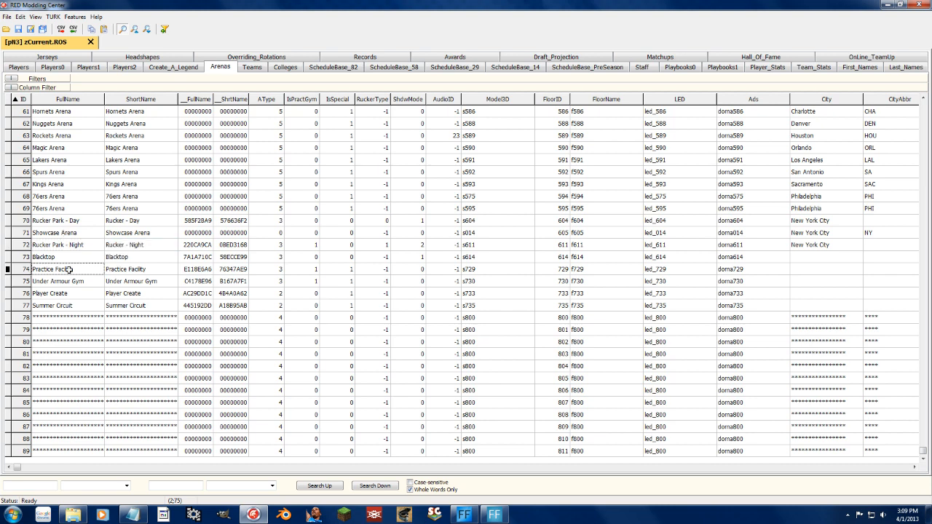
left_click(71, 258)
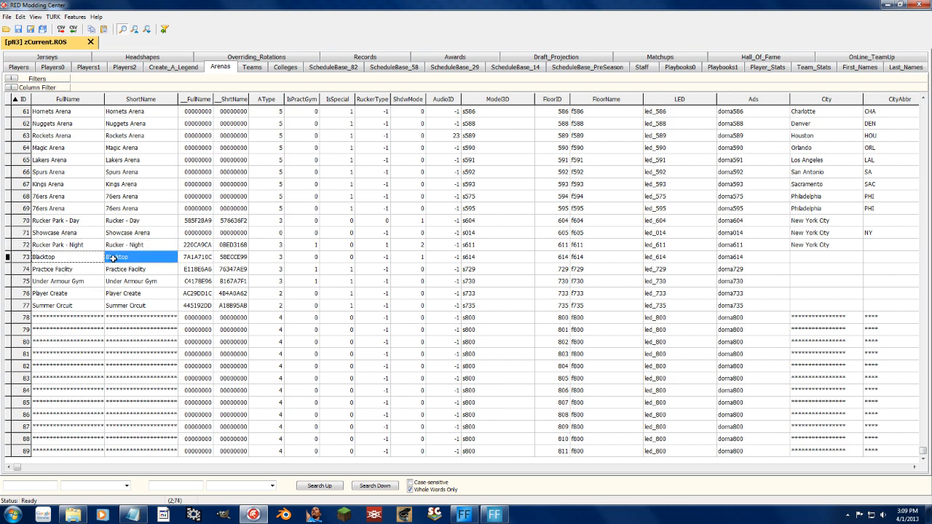
left_click(63, 222)
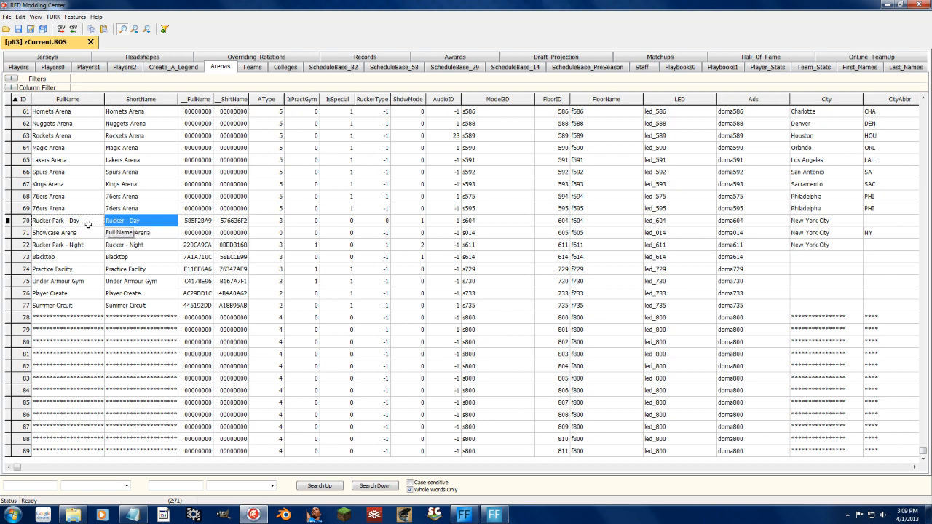
left_click_drag(68, 198, 147, 203)
left_click(122, 224)
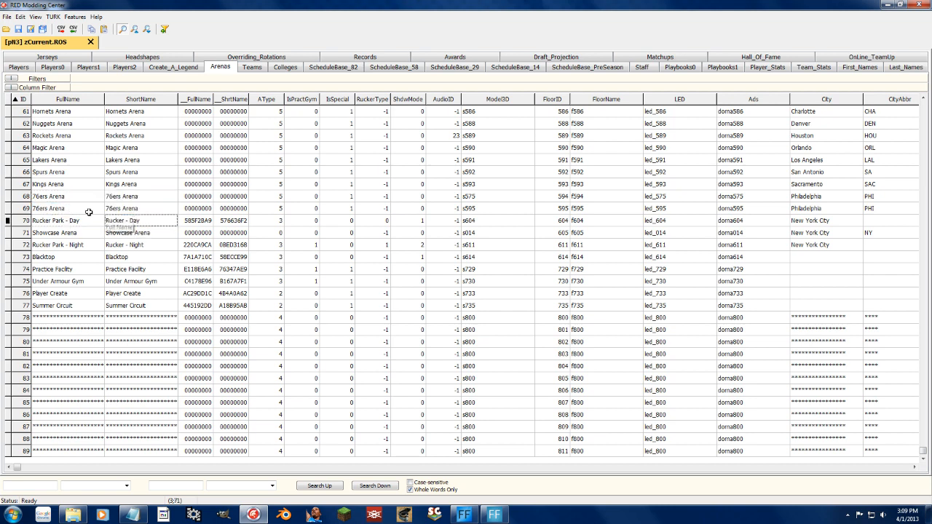
left_click_drag(74, 207, 120, 198)
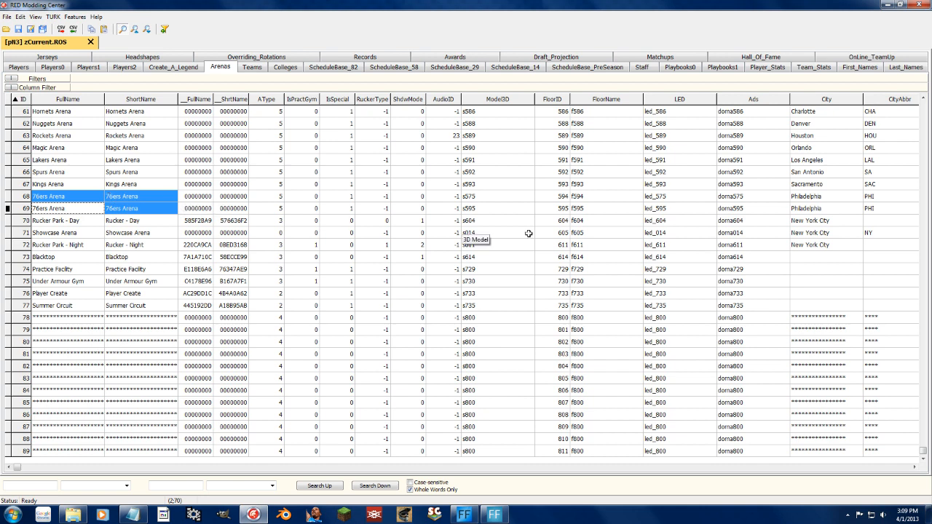
left_click(129, 196)
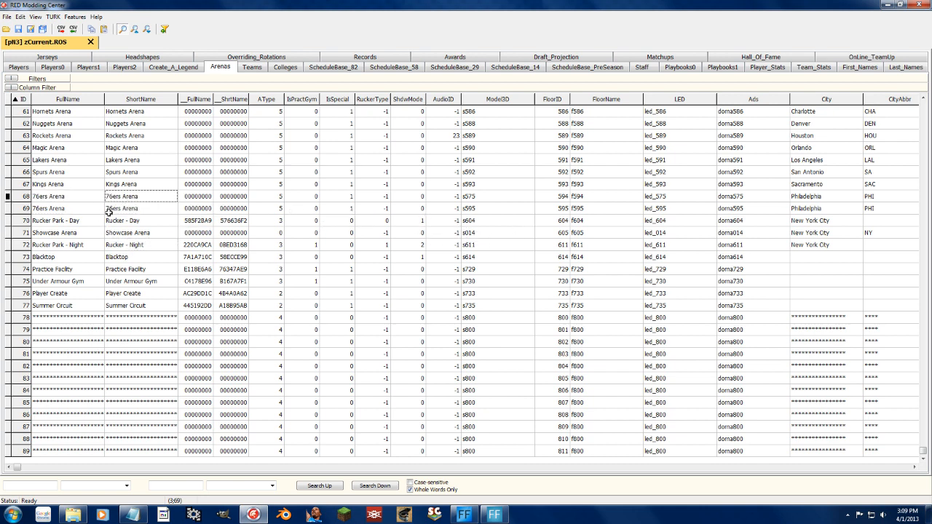
mouse_move(131, 196)
left_mouse_down()
mouse_move(68, 196)
mouse_move(56, 208)
mouse_move(118, 209)
left_mouse_up()
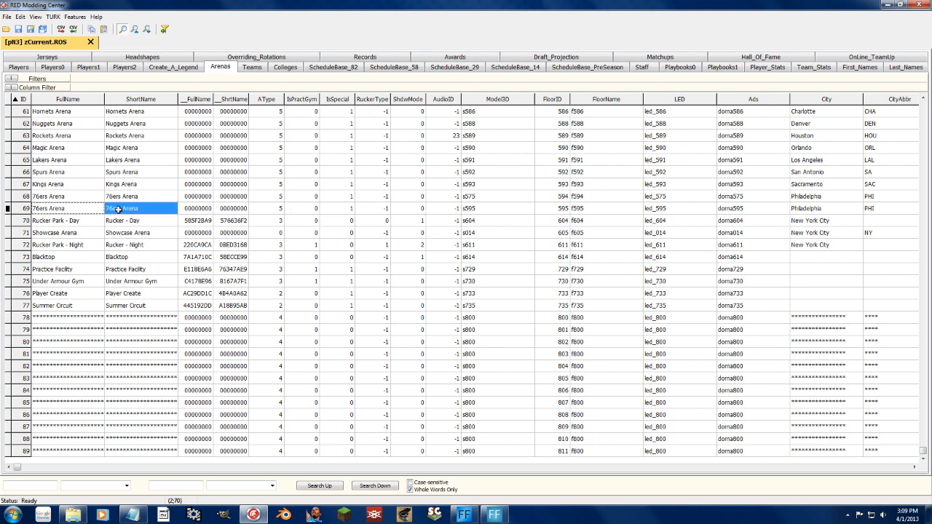
left_click(122, 245)
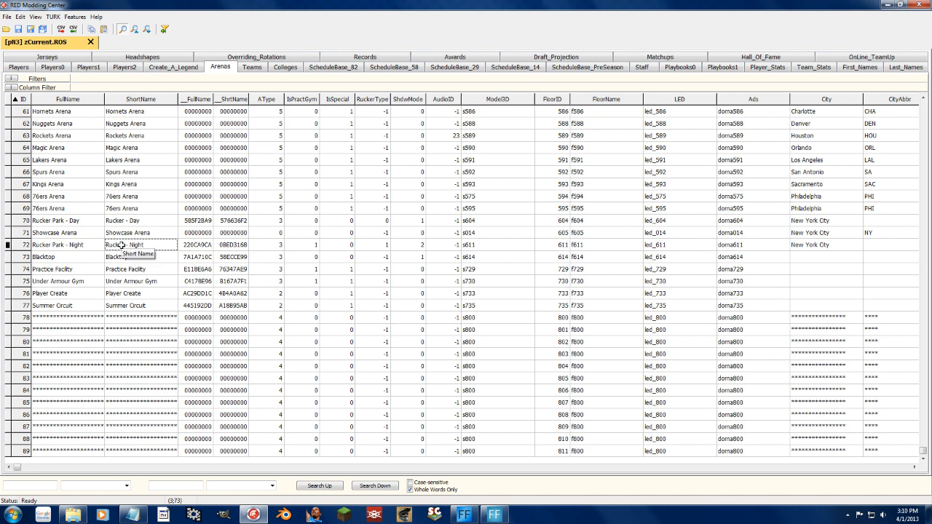
left_click(151, 220)
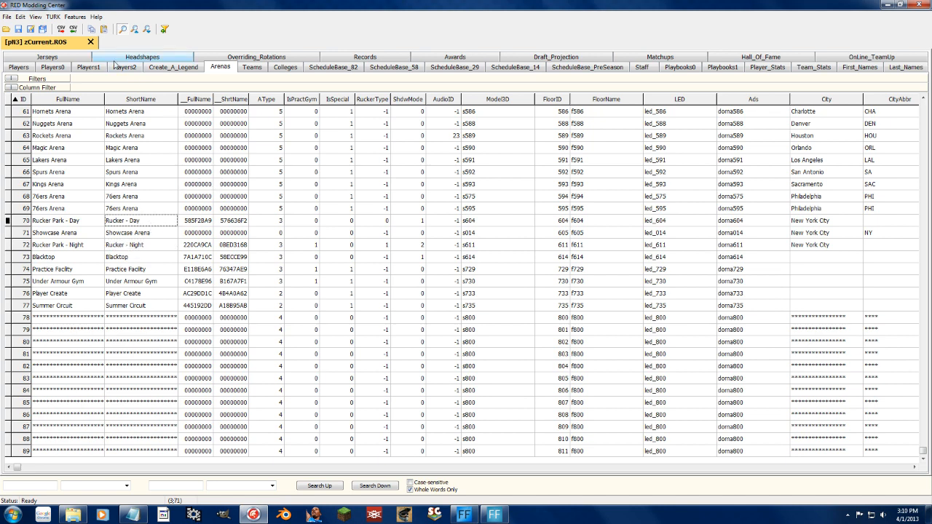
left_click(251, 68)
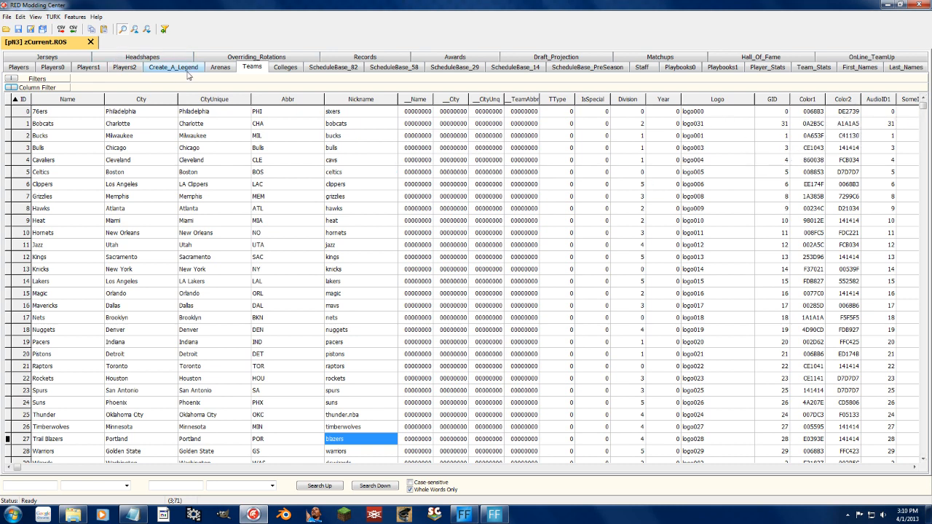
left_click(220, 67)
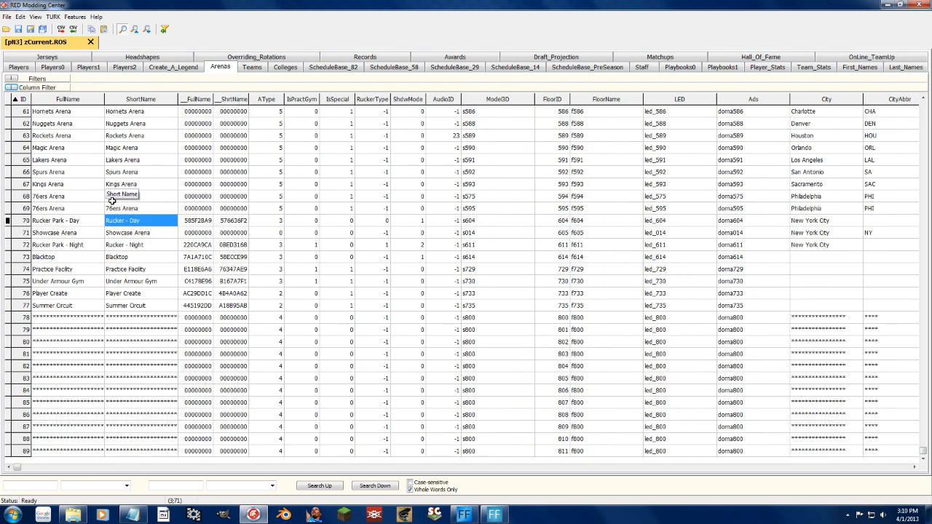
Compare the arena type values of the regular NBA arenas with those of the special arenas in rows 72 to 77.
left_click_drag(922, 451, 926, 108)
left_click(245, 184)
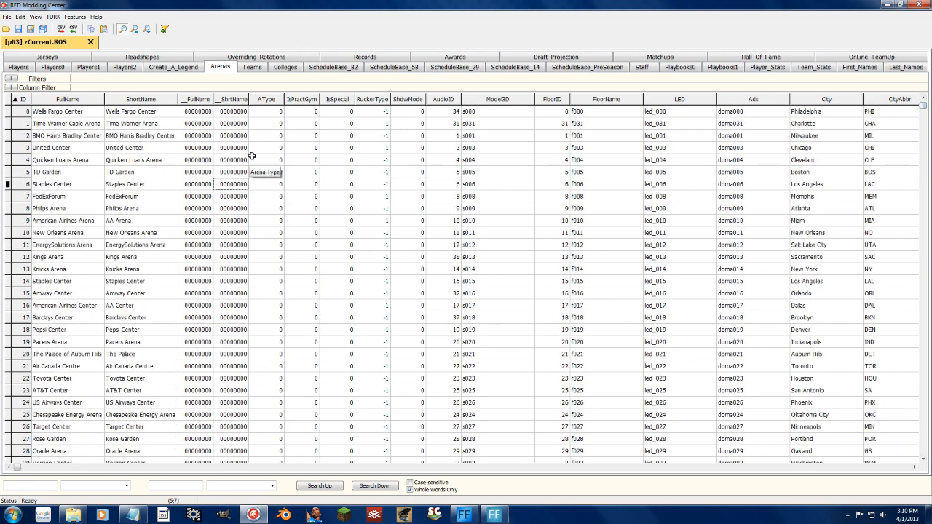
left_click_drag(267, 110, 293, 320)
left_click(801, 210)
left_click_drag(922, 110, 923, 404)
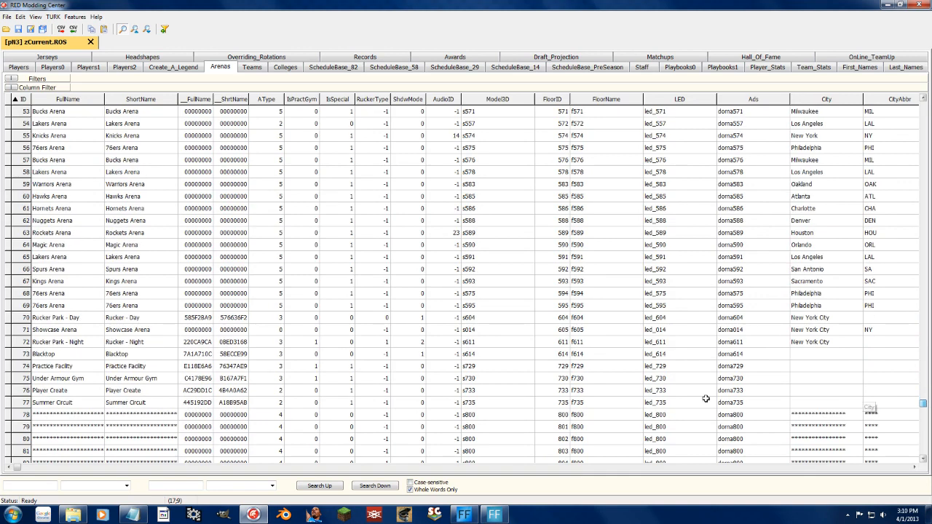
left_click(277, 341)
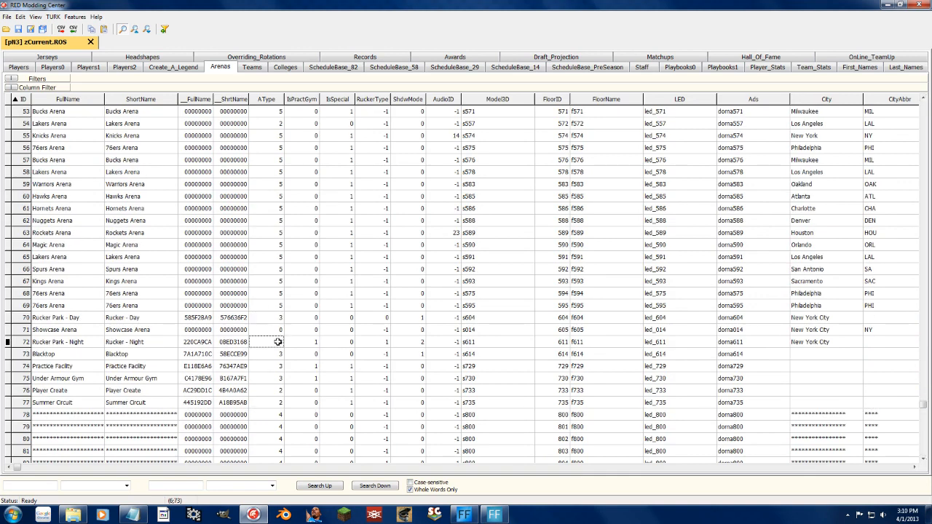
left_click_drag(278, 367, 283, 405)
left_click(286, 407)
Check the practice gym and special flags of the arenas from Rucker Park - Night to Player Create.
left_click(310, 351)
left_click(309, 341)
left_click_drag(315, 366, 316, 391)
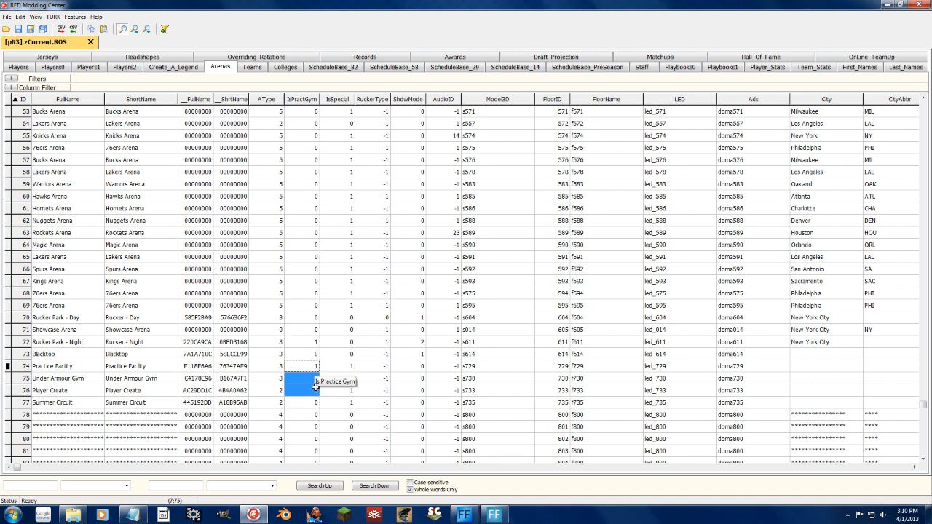
left_click(311, 343)
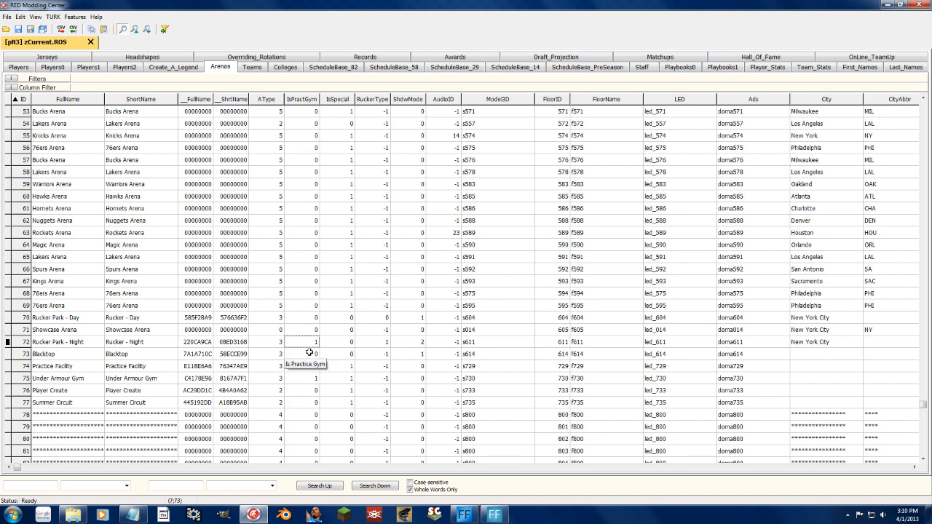
left_click_drag(354, 368, 351, 393)
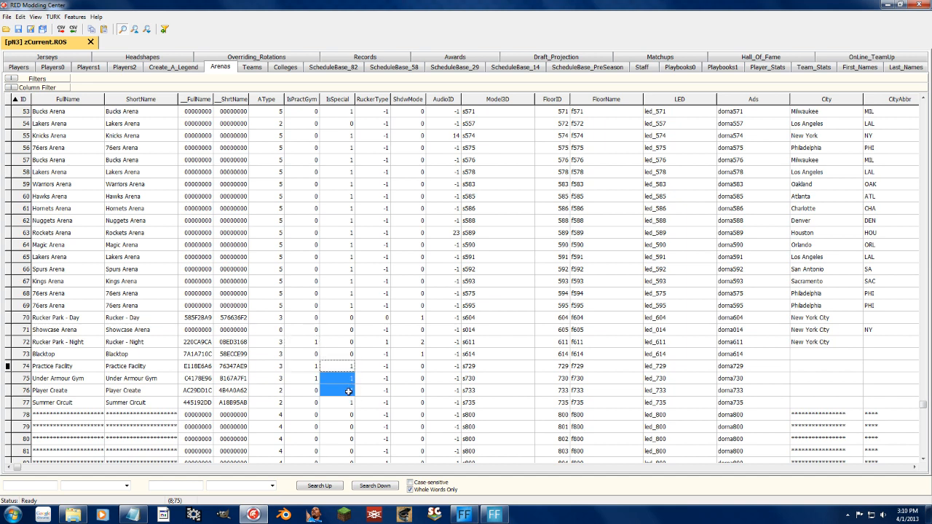
Examine the Rucker Park type and shadow mode values of the day and night Rucker Park arenas.
left_click(379, 311)
left_click_drag(371, 135, 379, 268)
left_click(384, 319)
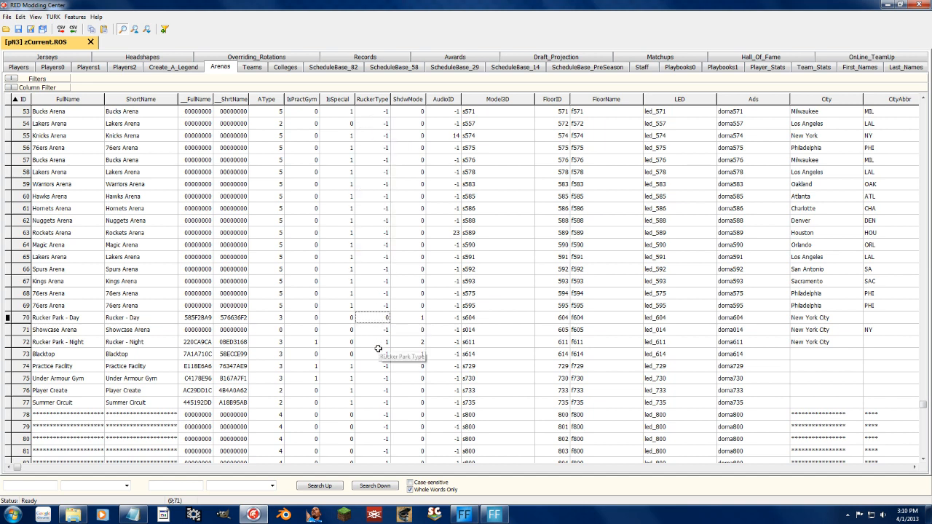
left_click(380, 342)
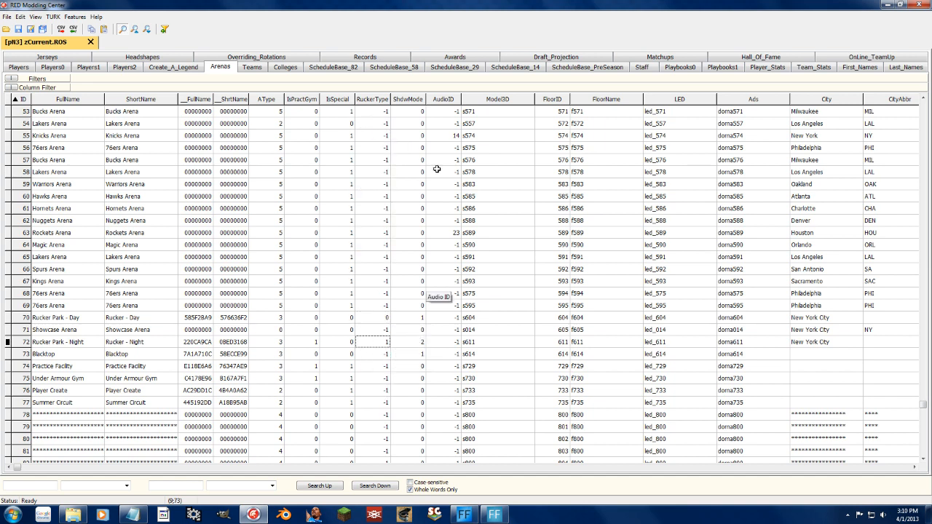
left_click(412, 317)
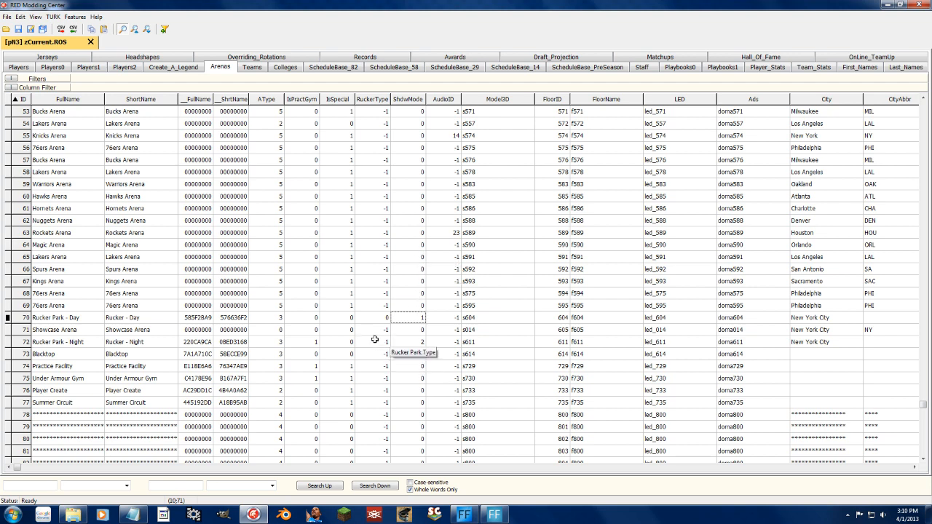
left_click_drag(408, 342, 72, 345)
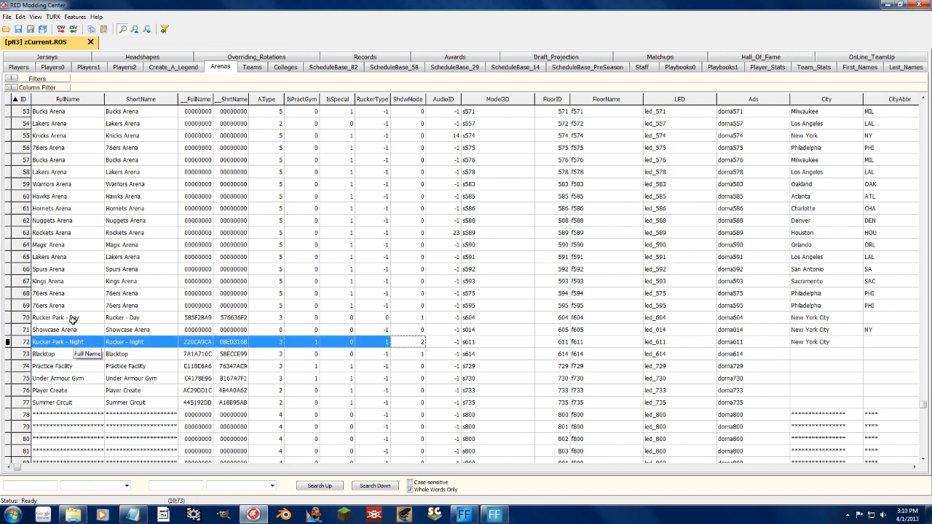
left_click(72, 320)
left_click(48, 353)
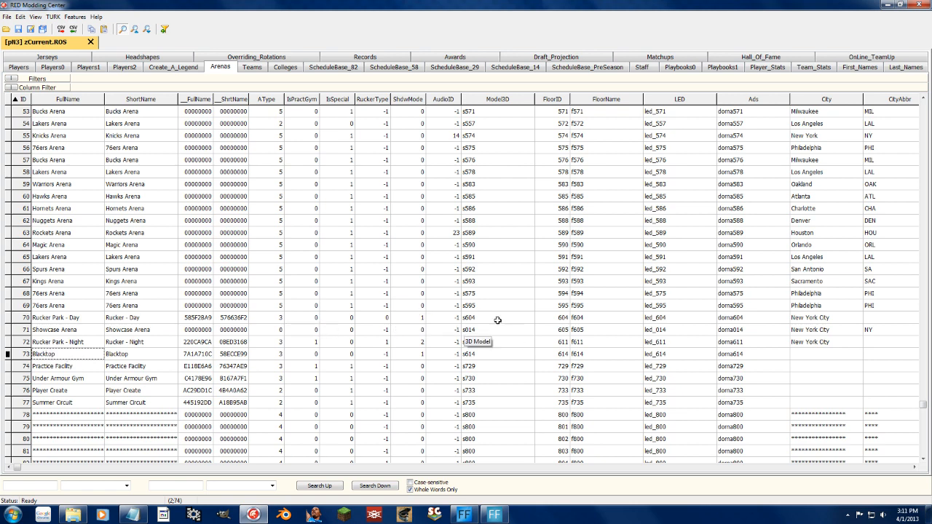
Review the audio IDs and 3D model names of the classic and special arenas, and open the row 58 Lakers Arena model name for editing.
left_click_drag(500, 110, 488, 387)
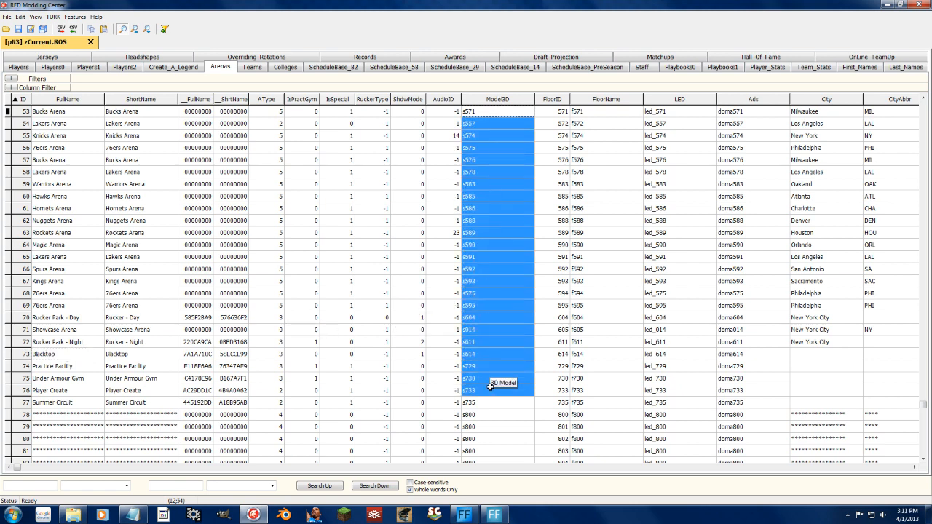
left_click_drag(433, 136, 443, 371)
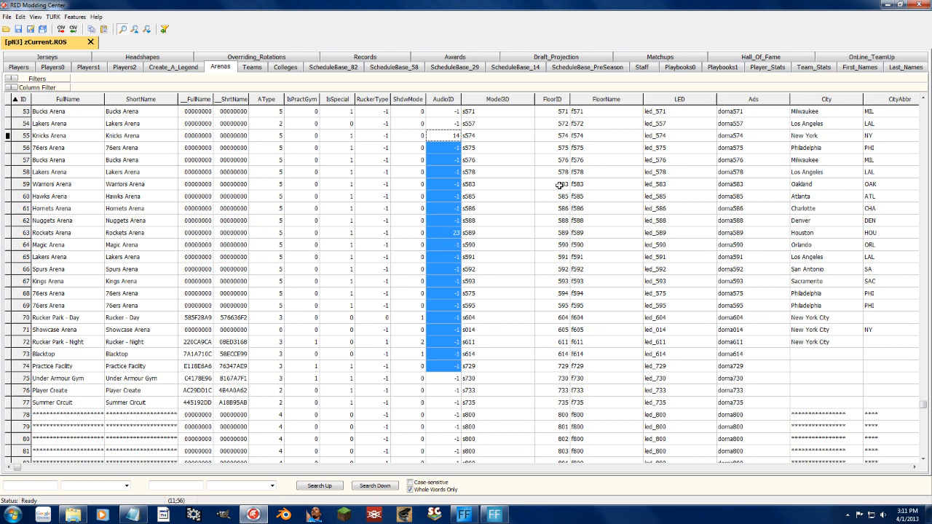
key("Up")
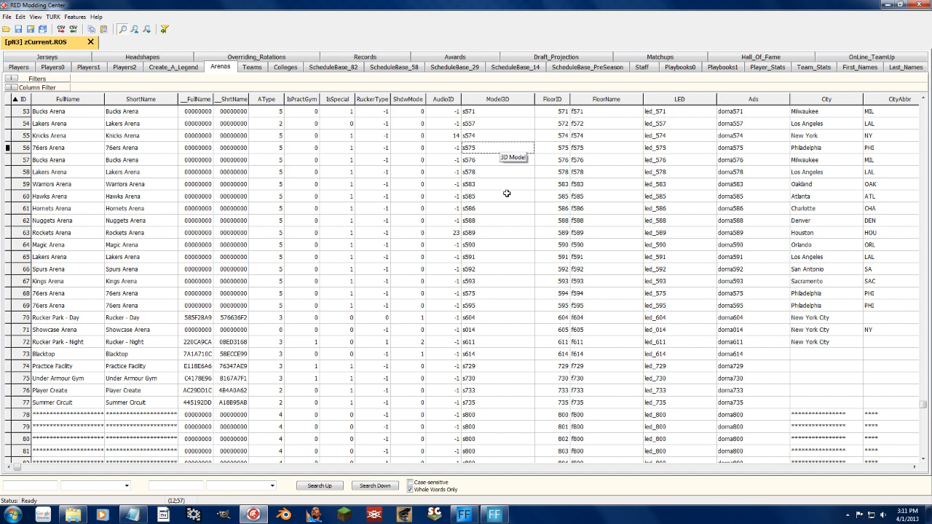
left_click_drag(490, 221, 482, 150)
left_click(503, 112)
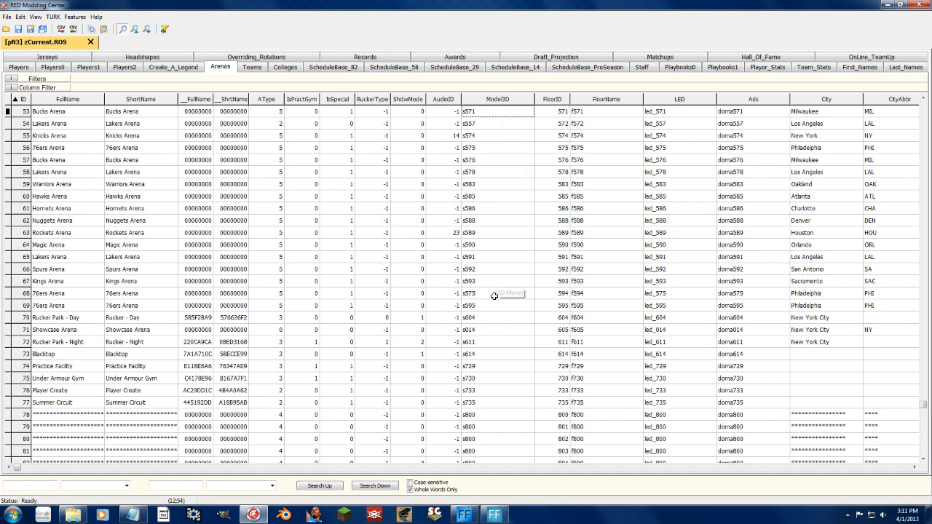
left_click_drag(491, 323, 487, 158)
left_click(485, 173)
left_click(485, 173)
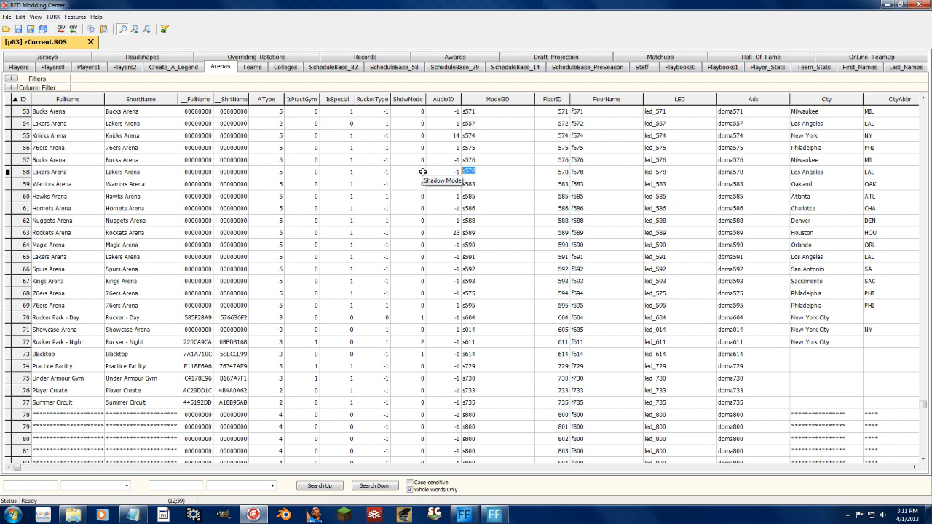
Set the 3D model name of the row 58 Lakers Arena to LakersRetro.
type("l")
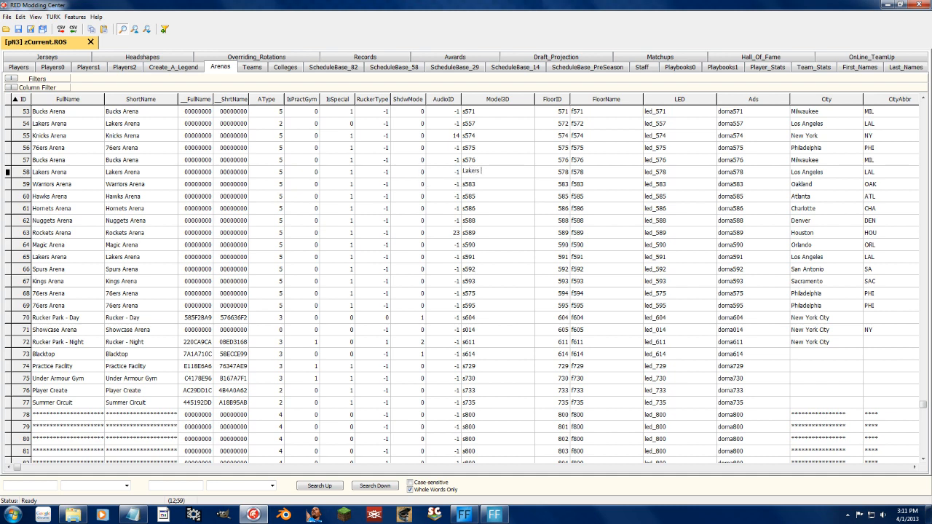
type("akersRetro")
key("Return")
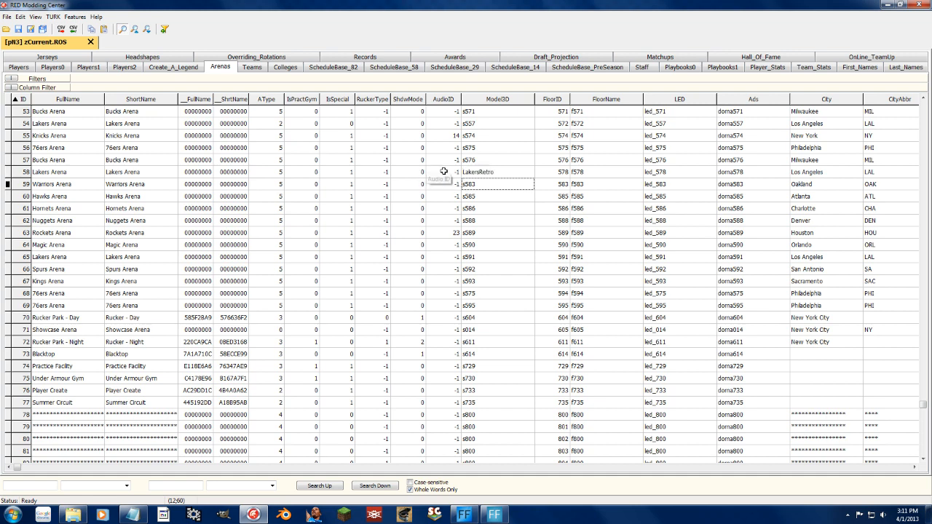
left_click(508, 173)
Set the floor name of the row 58 Lakers Arena to LakersRetroFloor.
left_click_drag(556, 124, 562, 196)
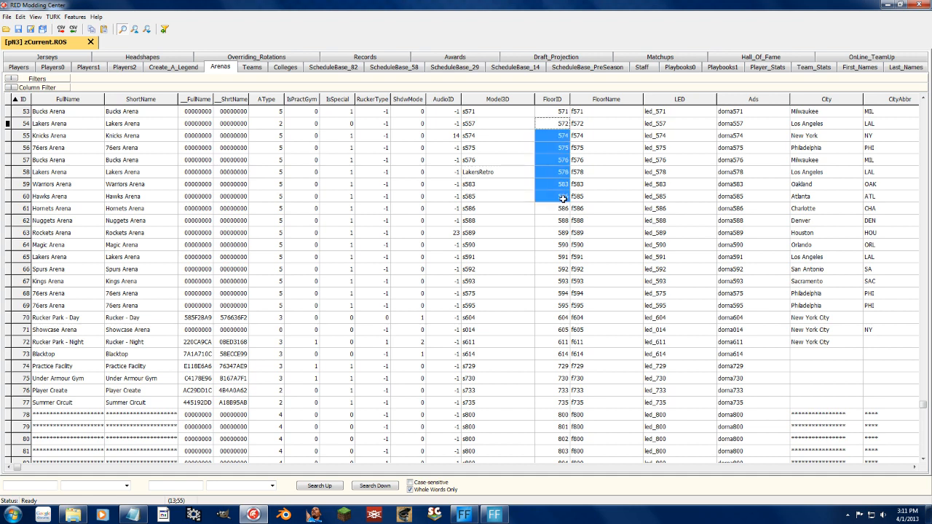
left_click(574, 182)
left_click(580, 173)
left_click(580, 173)
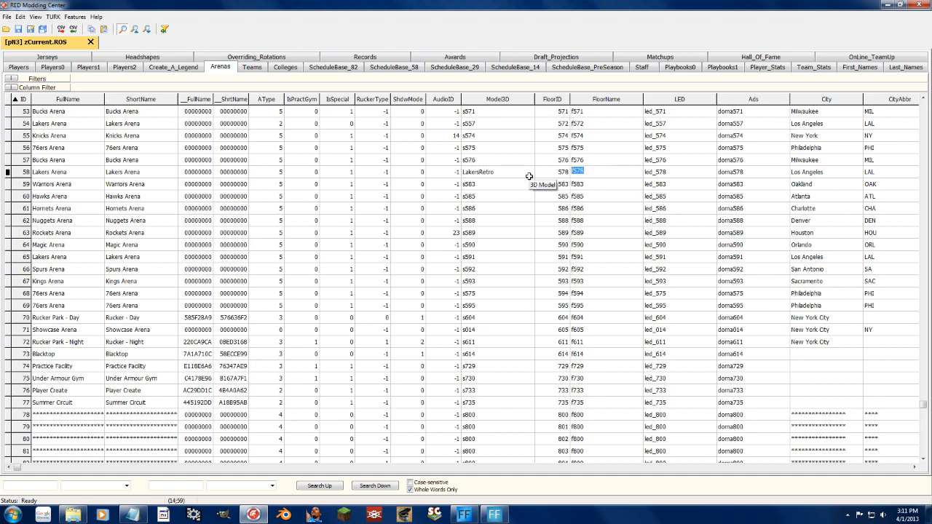
type("L")
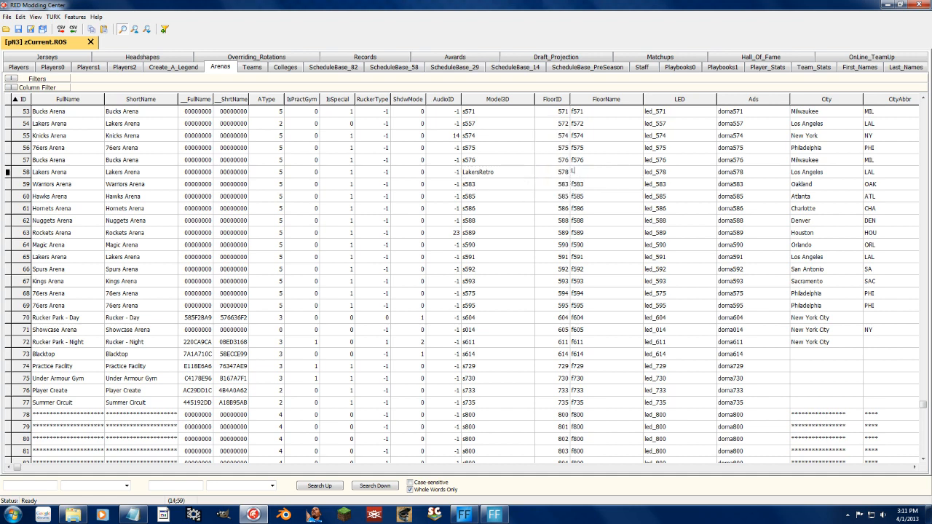
type("akersRetroFloor")
key("Return")
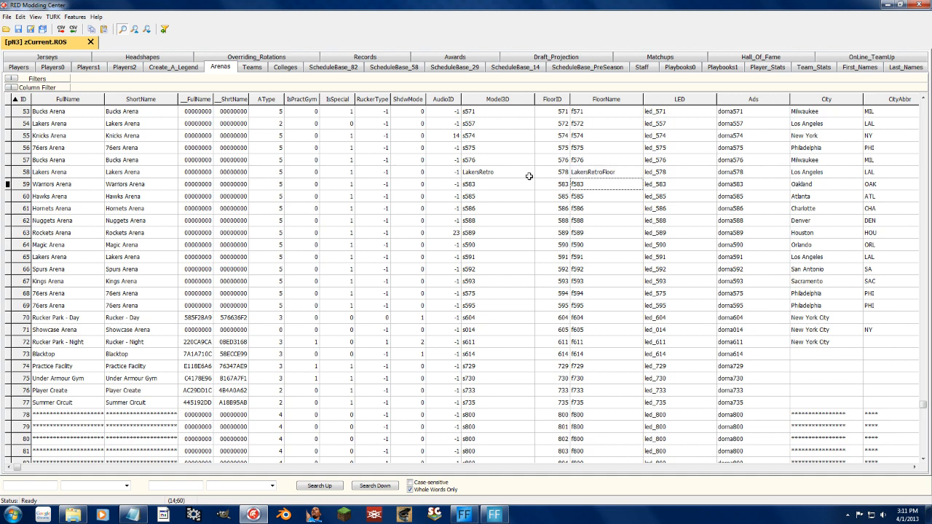
left_click(580, 177)
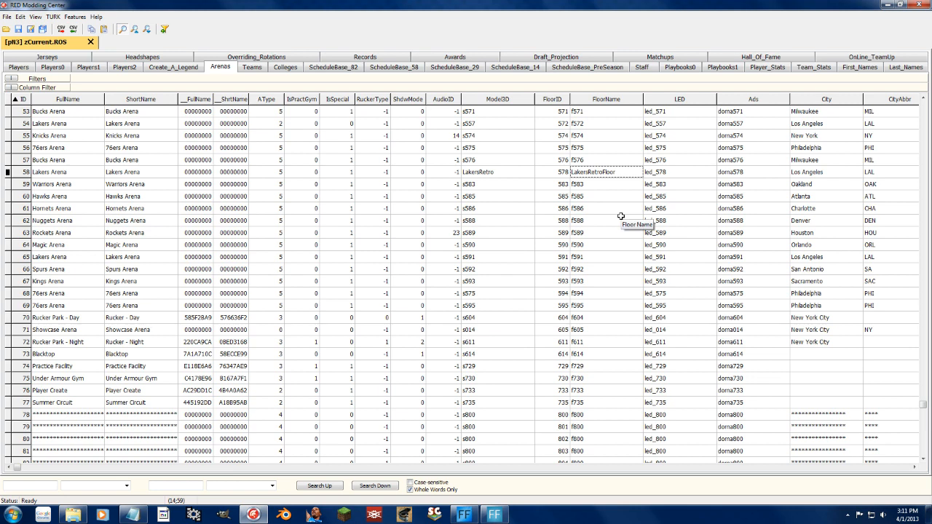
Go through the LED, ads, city, city abbreviation and SomeName fields of the row 58 Lakers Arena.
left_click(668, 178)
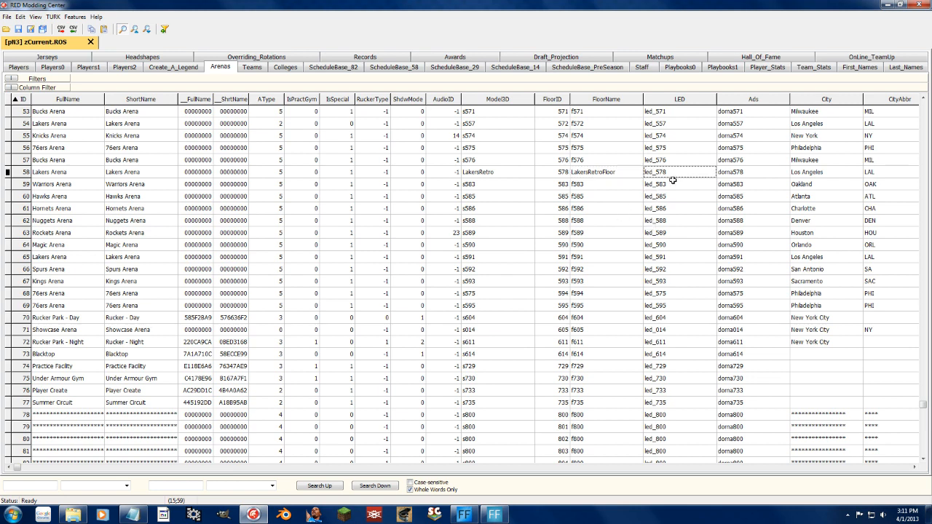
left_click(735, 173)
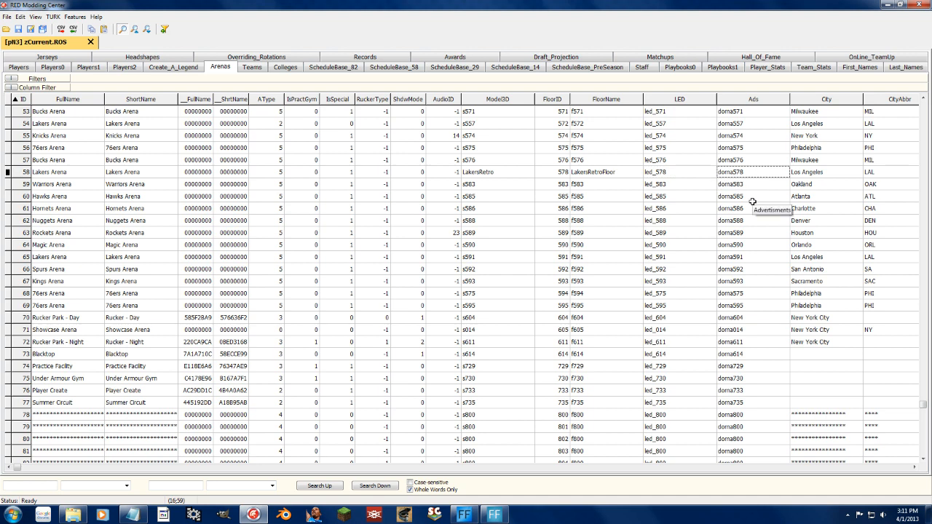
left_click(806, 171)
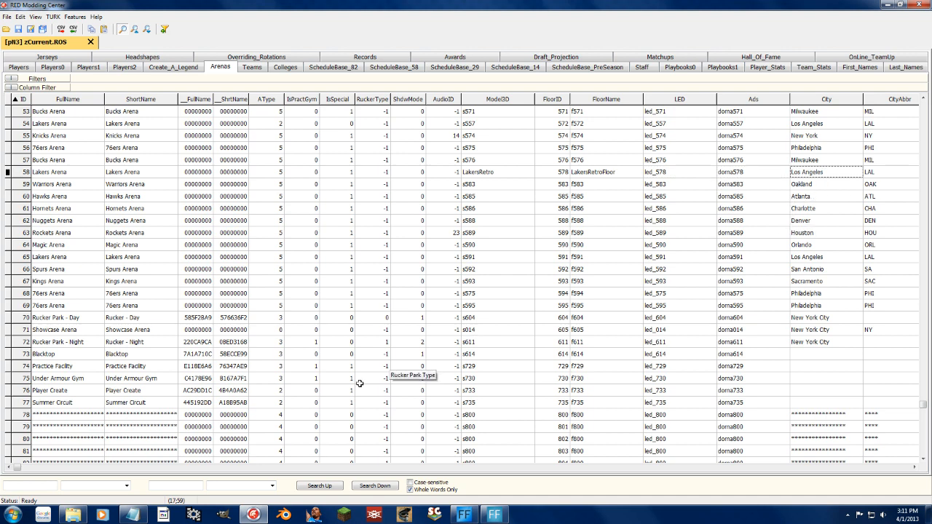
left_click_drag(16, 468, 856, 464)
left_click(620, 173)
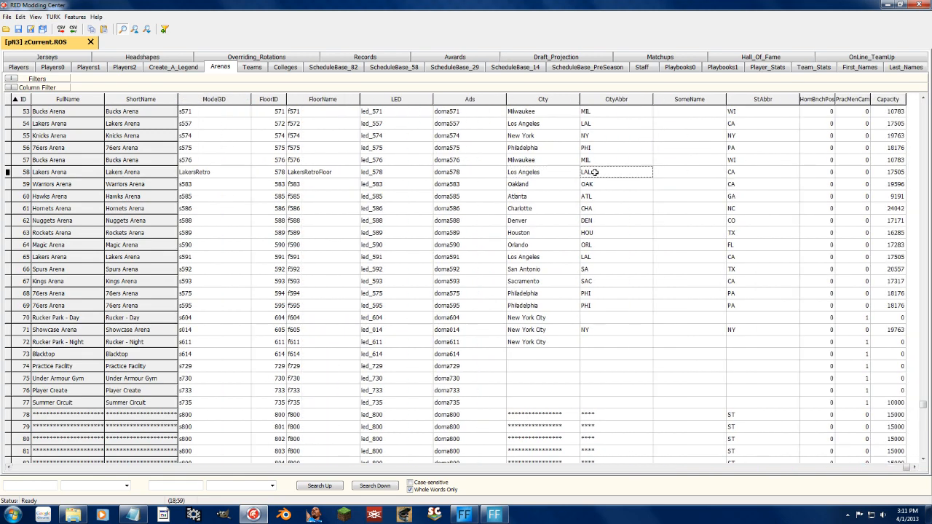
left_click(671, 173)
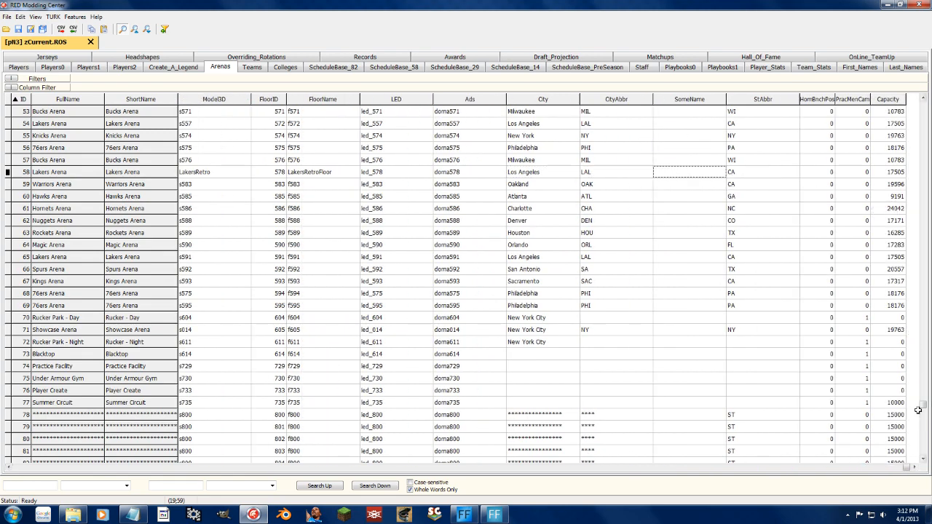
Compare the SomeName entries with the city abbreviations of the two Staples Center arenas in rows 6 and 14.
left_click_drag(922, 407, 925, 122)
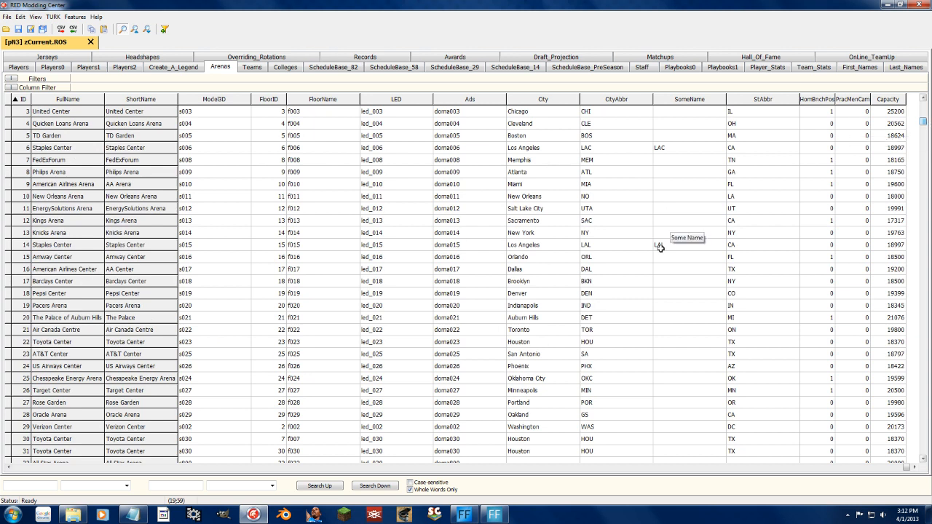
left_click_drag(661, 246, 660, 146)
left_click(639, 191)
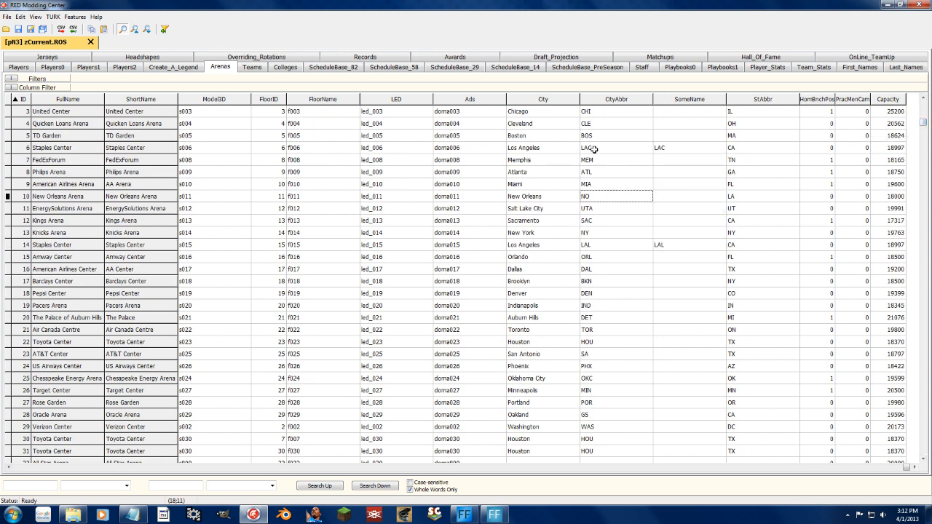
left_click_drag(596, 149, 663, 146)
left_click_drag(594, 244, 680, 244)
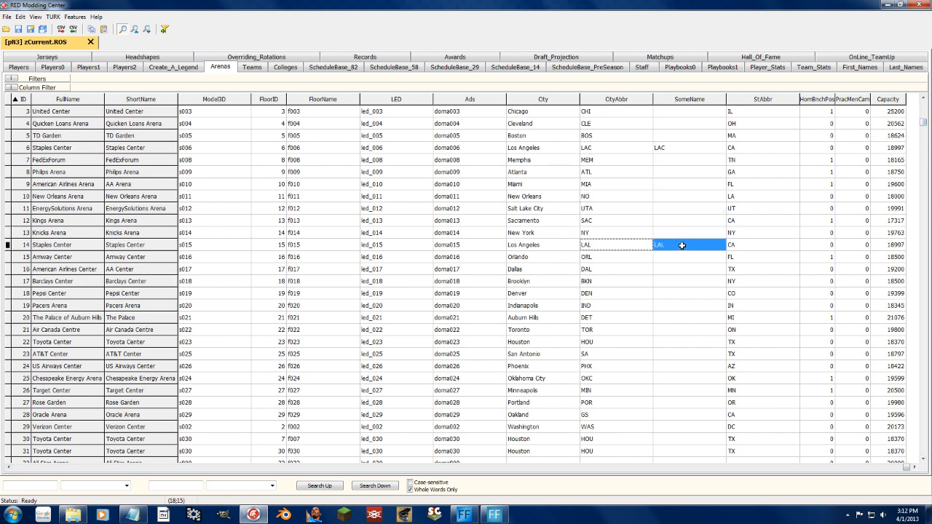
Review the state abbreviation, home bench position, PracMenCam and capacity values of the regular NBA arenas.
left_click(753, 257)
left_click(749, 135)
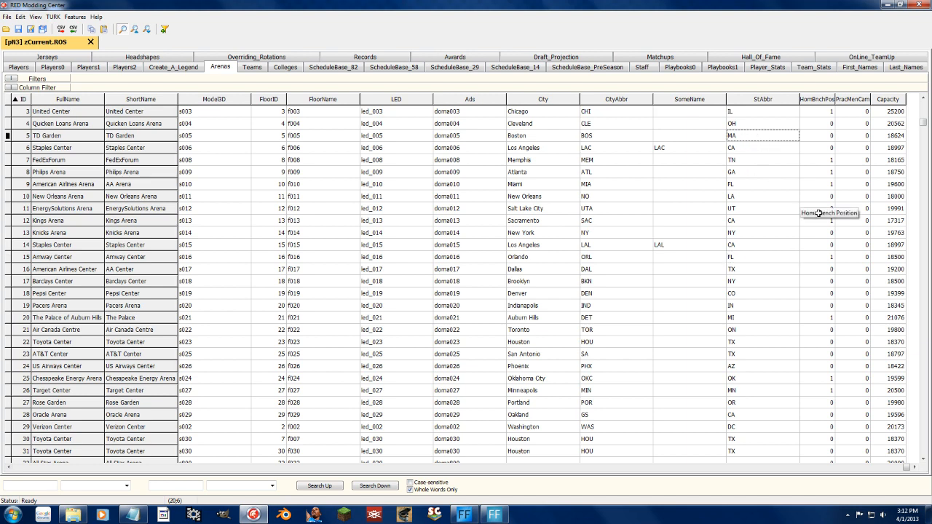
left_click(827, 157)
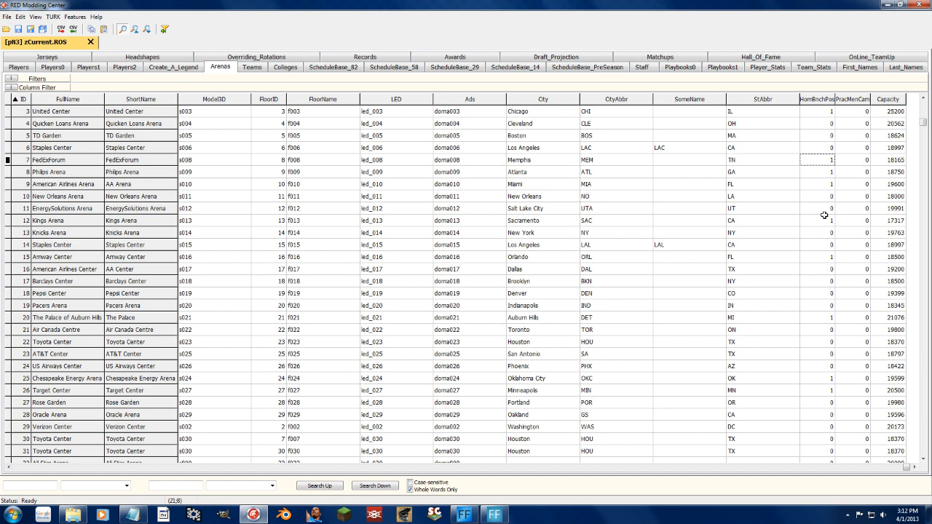
left_click(823, 216)
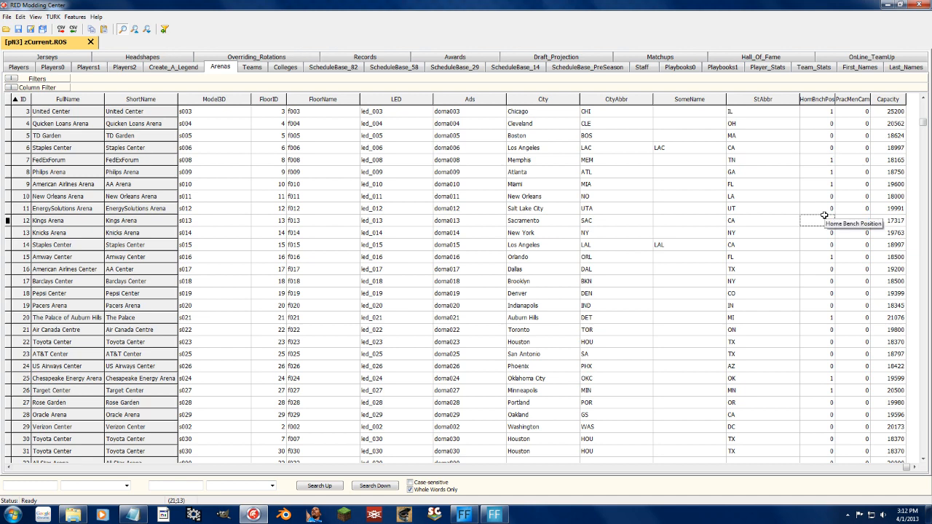
left_click(855, 136)
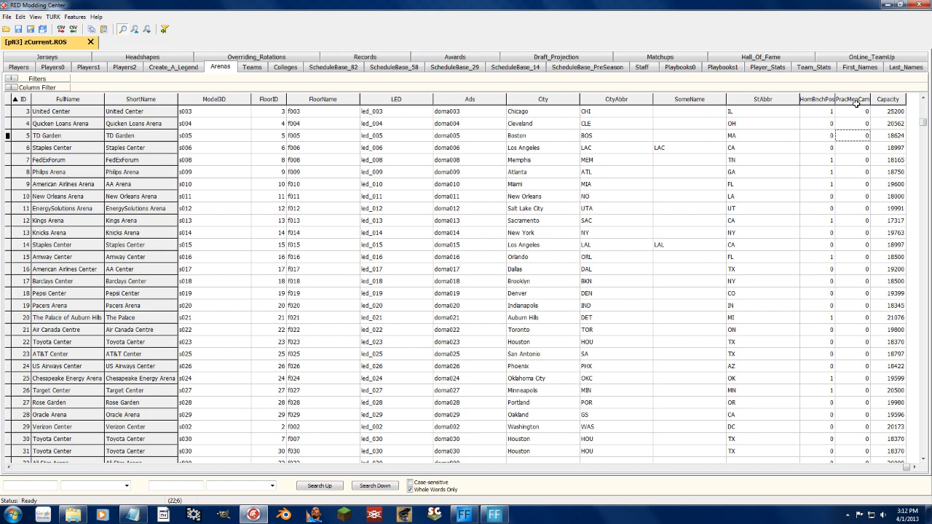
left_click_drag(898, 122, 903, 355)
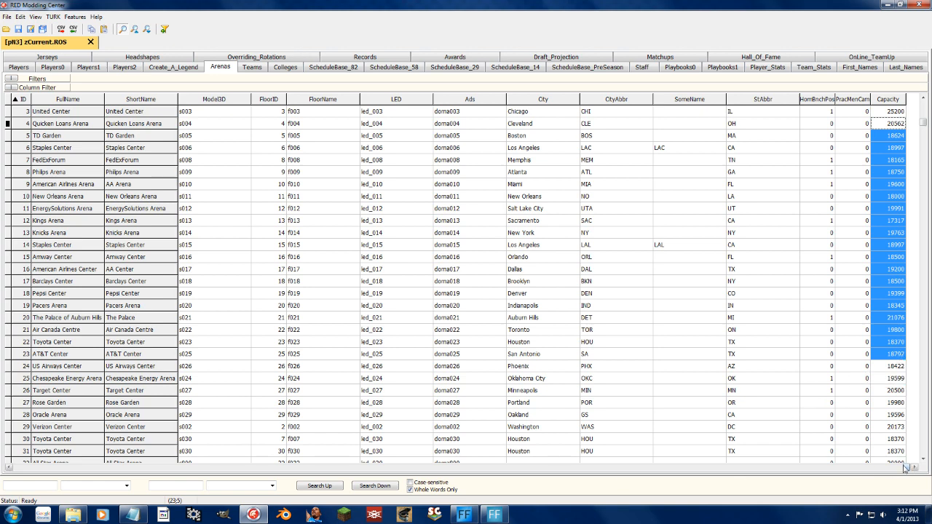
Examine the 3D model names and floor names of the regular NBA arenas alongside their full names.
left_click_drag(905, 467, 18, 492)
left_click(521, 139)
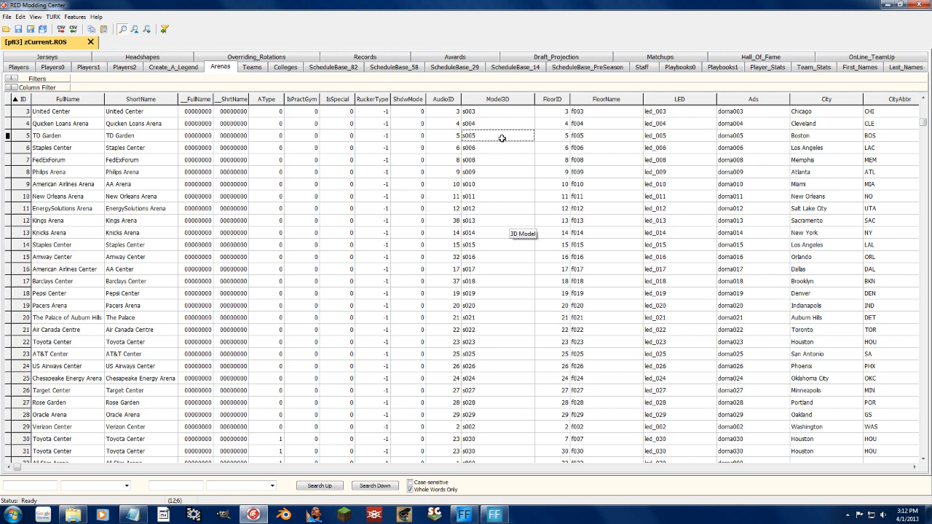
left_click_drag(501, 137, 500, 259)
left_click_drag(598, 135, 600, 267)
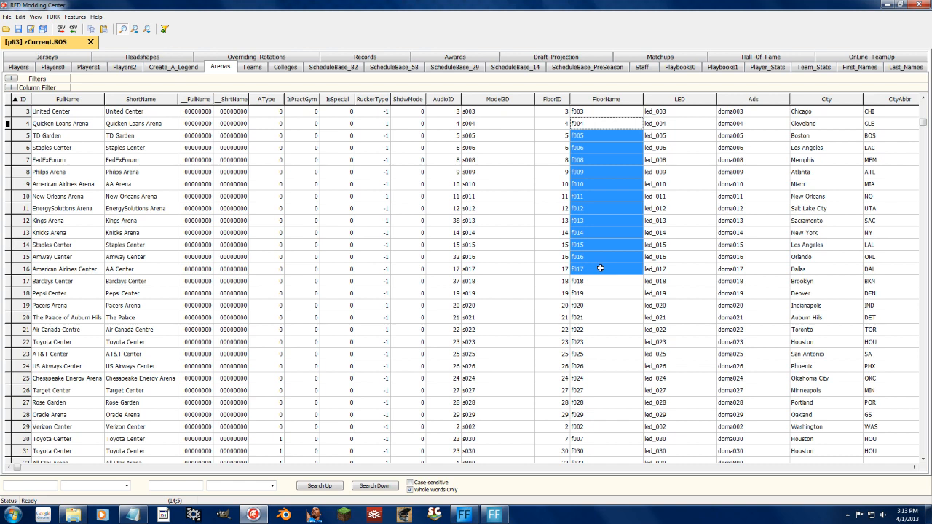
left_click(493, 208)
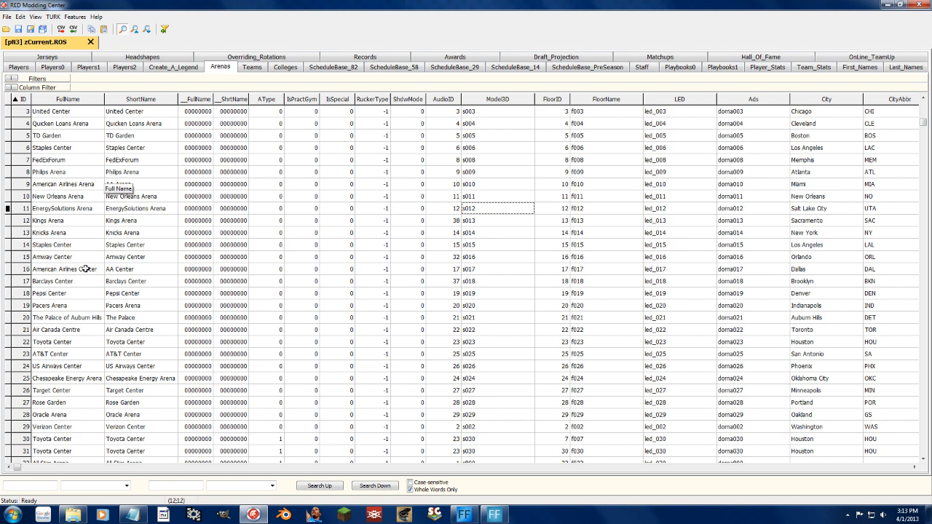
left_click(93, 221)
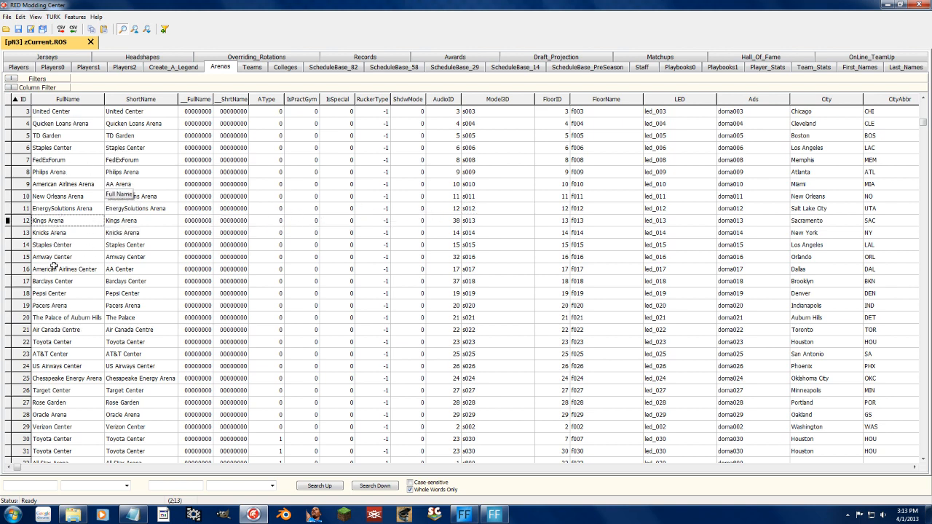
Set the floor name of the Barclays Center in row 17 to fm18.
left_click_drag(55, 285, 590, 282)
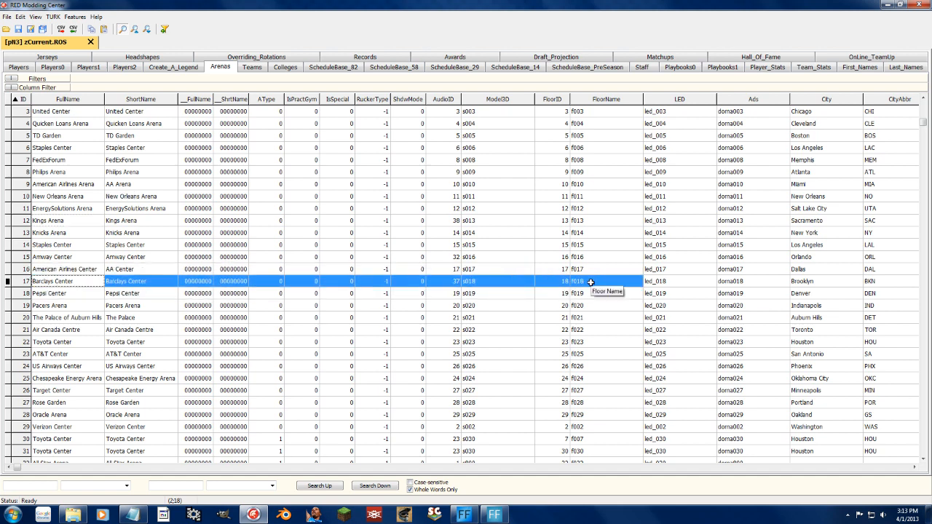
double_click(590, 283)
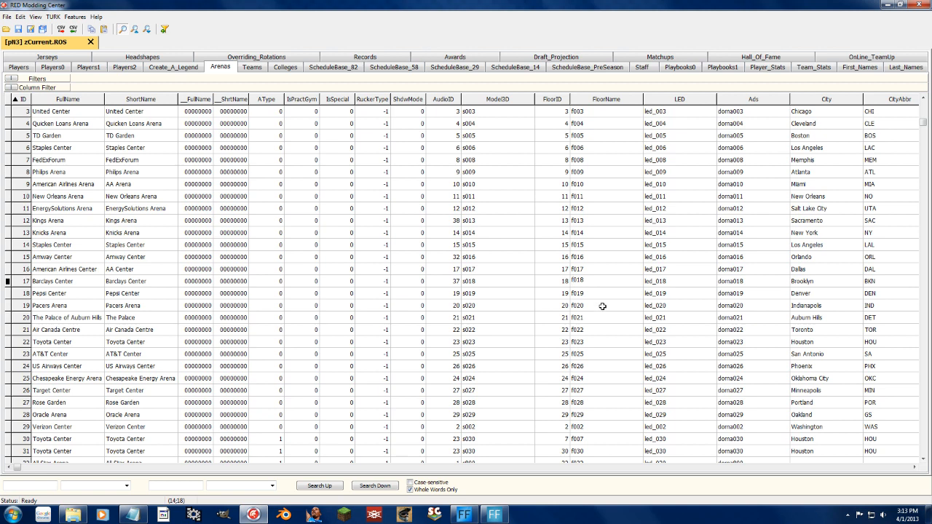
key("Delete")
type("m")
key("Return")
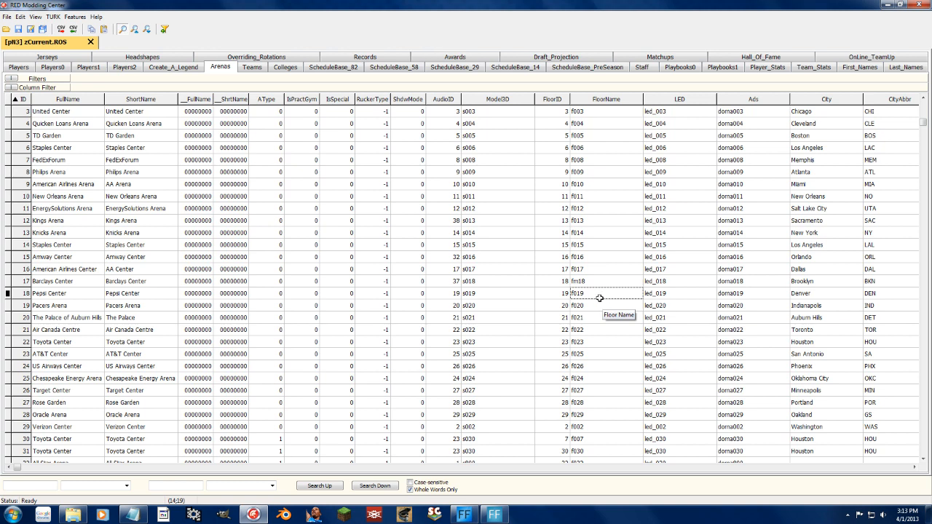
key("Up")
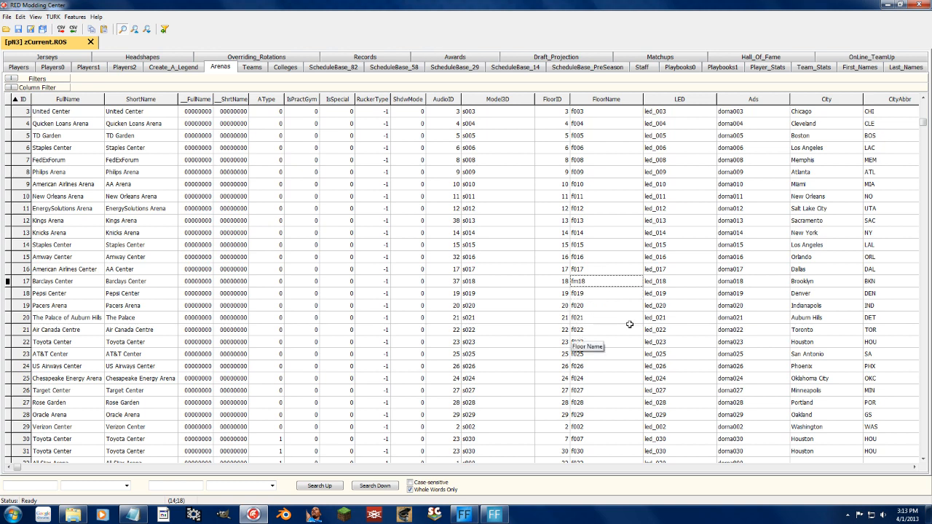